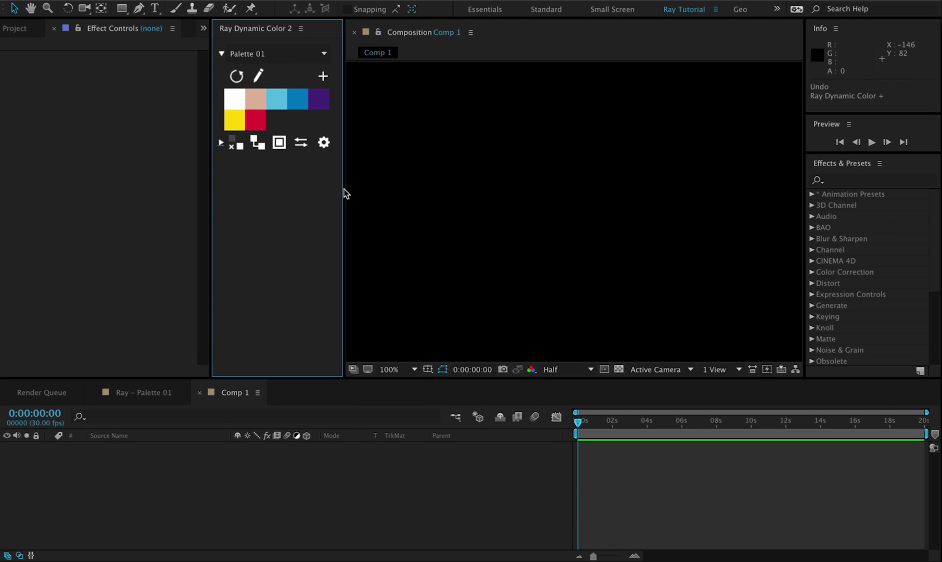
Widen the Ray Dynamic Color panel and bring up its v2.0 beta 19 about window
mouse_move(344, 188)
mouse_down()
mouse_move(450, 185)
mouse_move(396, 199)
mouse_move(343, 193)
mouse_up()
click(220, 54)
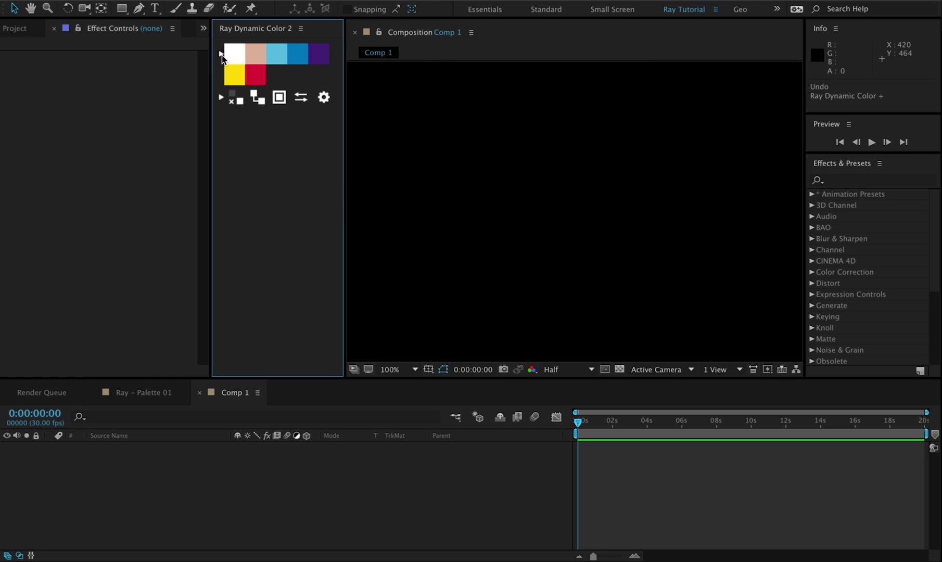
click(221, 54)
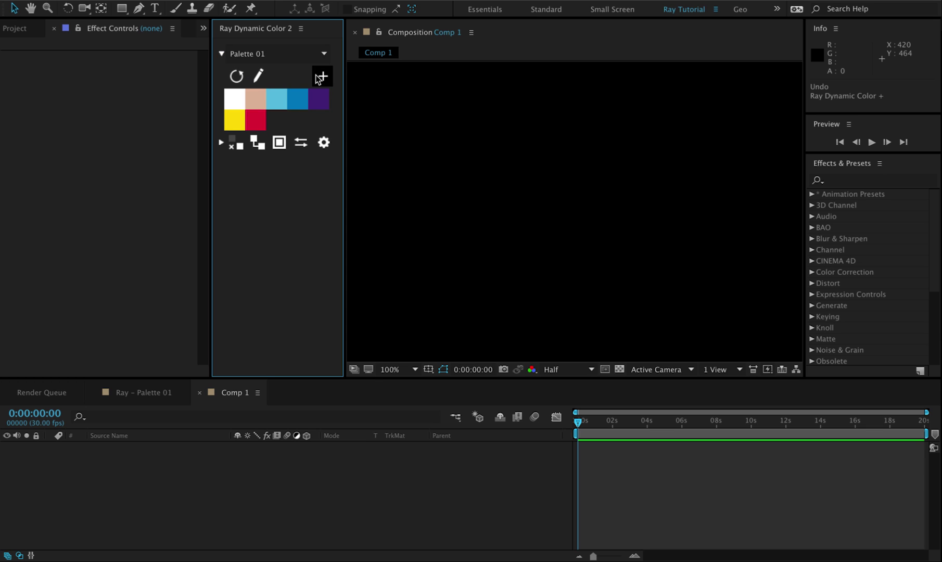
click(324, 143)
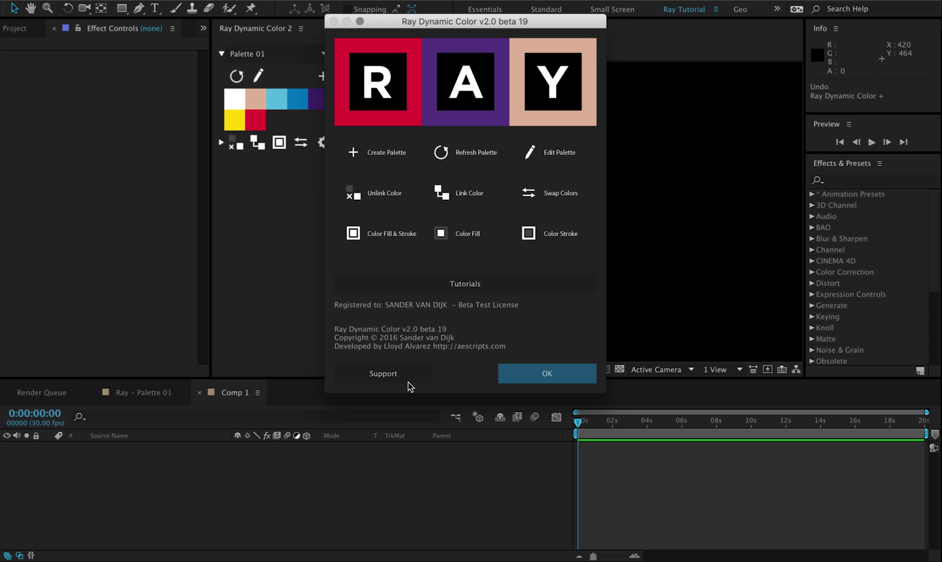
Dismiss the Ray Dynamic Color v2.0 about dialog with OK
click(514, 372)
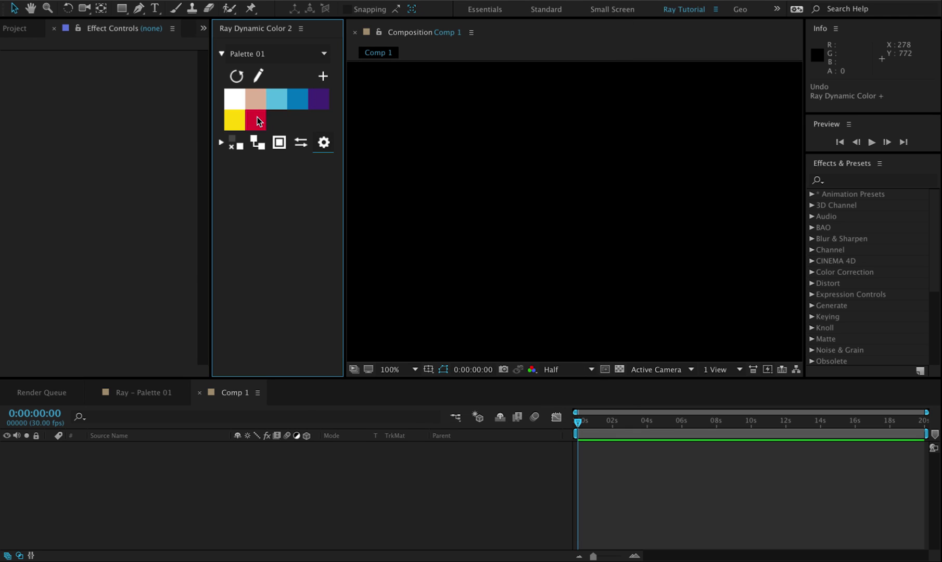
Expand the palette's extra options and turn on swatch numbers
click(221, 142)
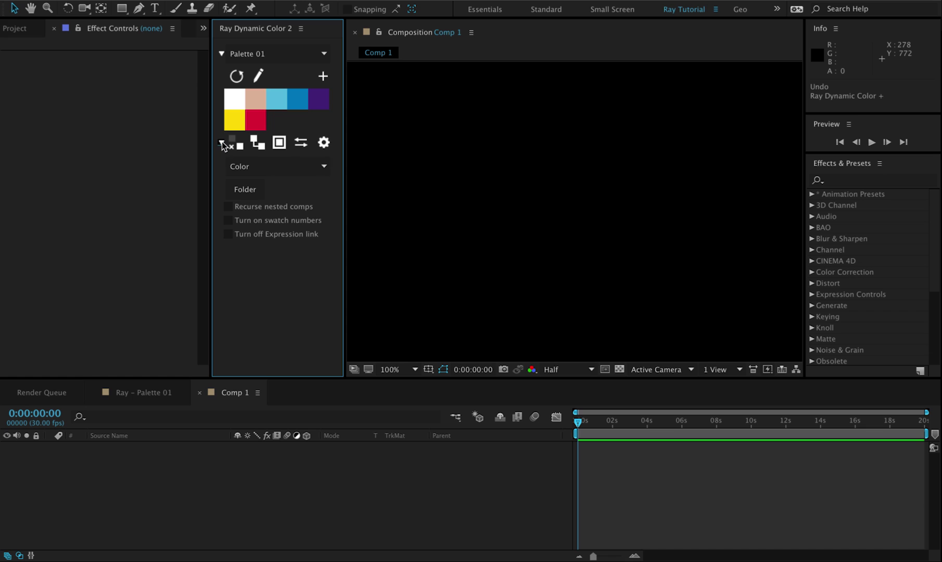
click(273, 220)
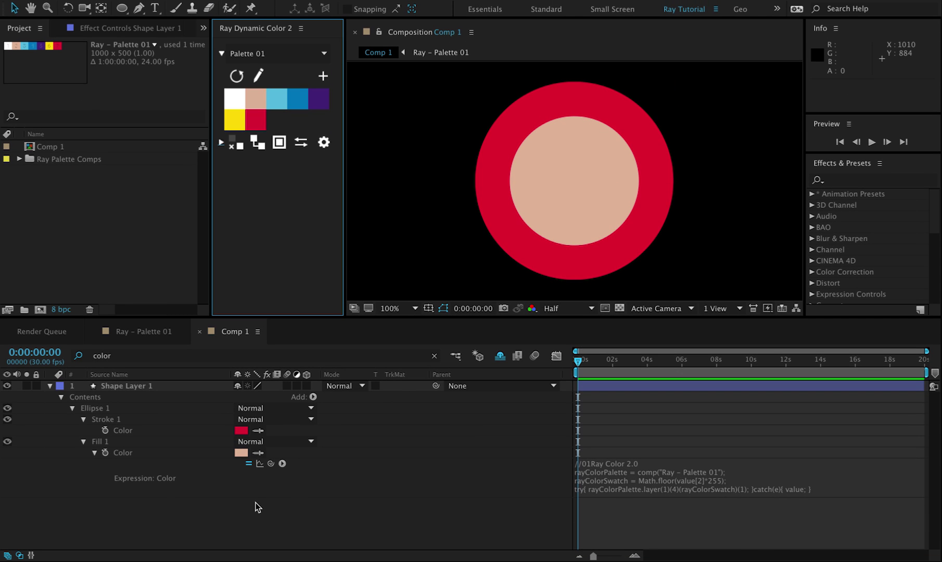
Set the circle's fill colour blue value to 2 so it points to palette swatch 2
click(241, 452)
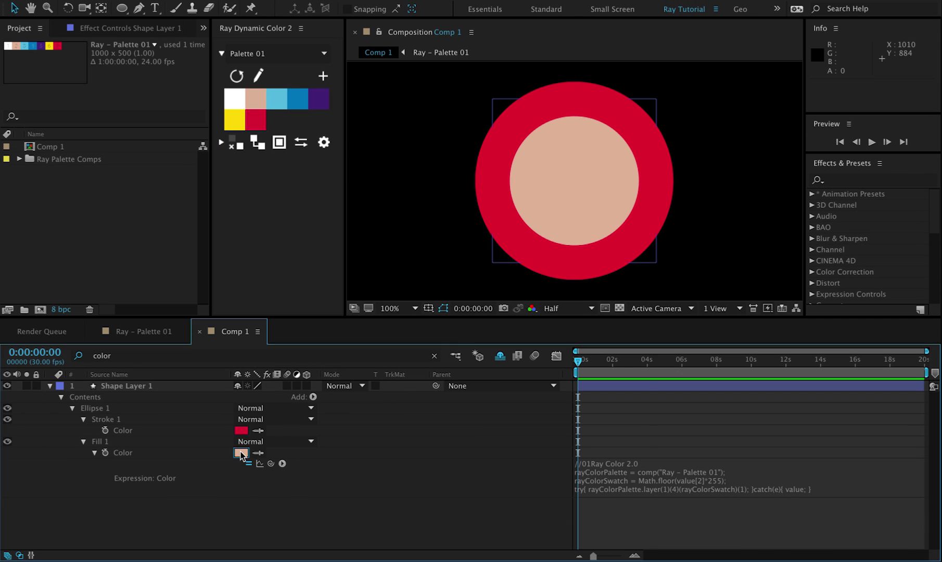
click(521, 385)
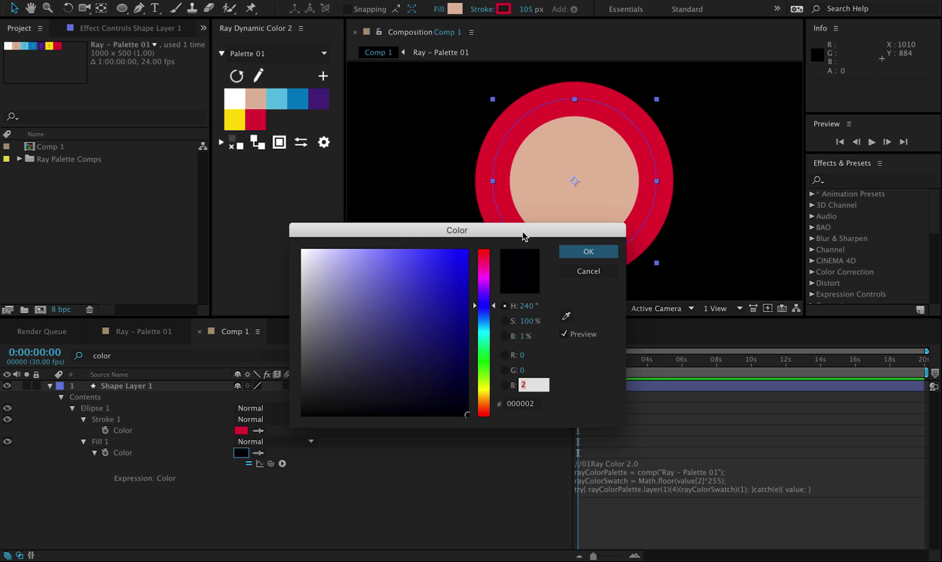
click(580, 254)
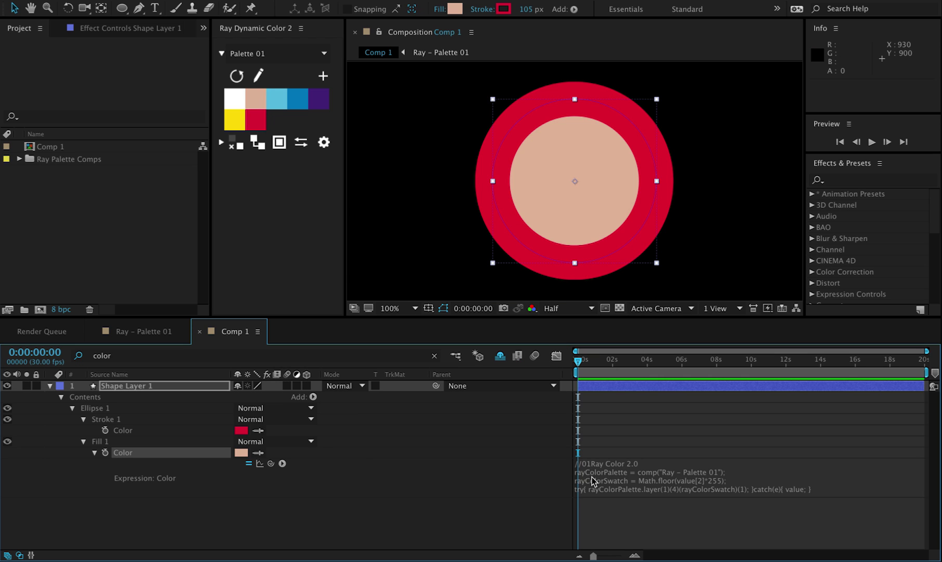
click(592, 480)
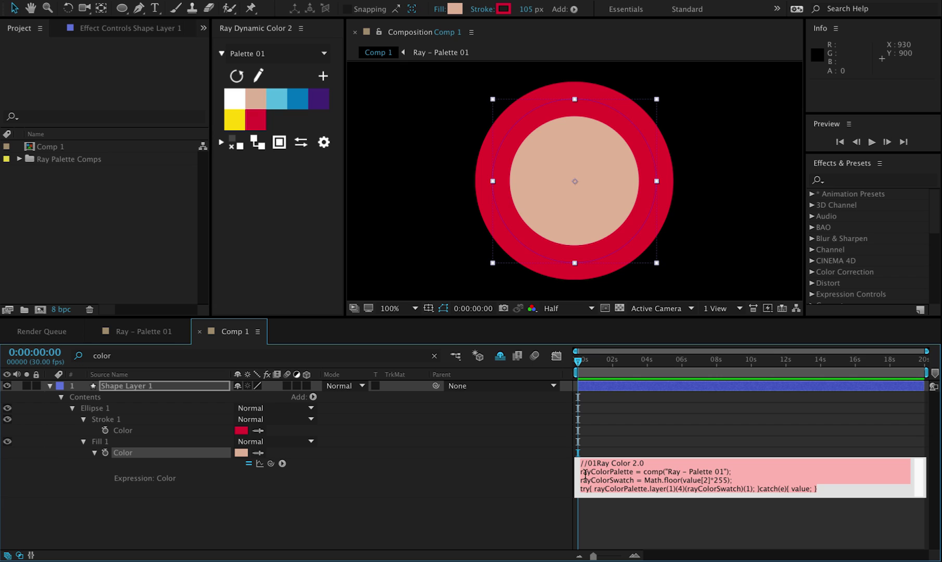
click(519, 477)
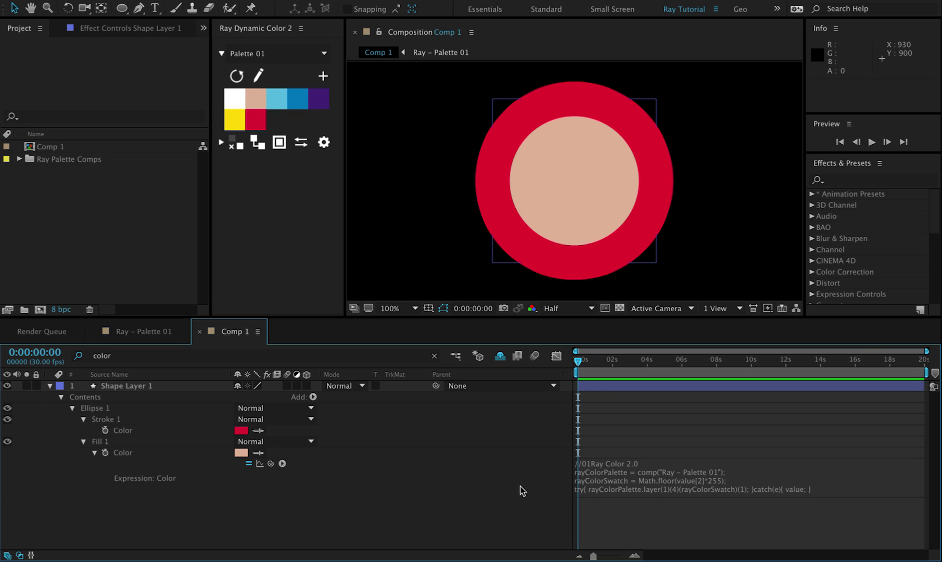
Expand the Ray Palette Comps folder and select the Ray - Palette 01 comp
click(19, 159)
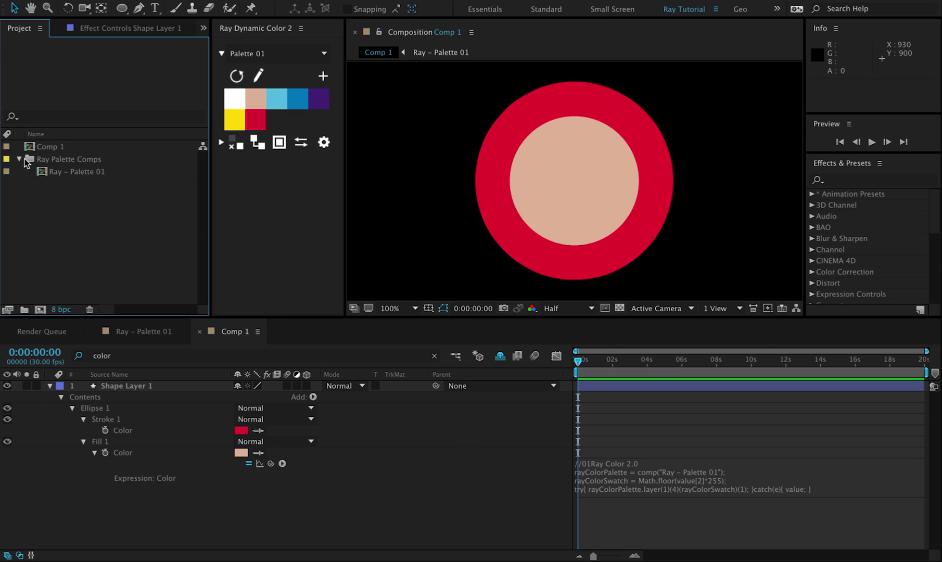
click(69, 171)
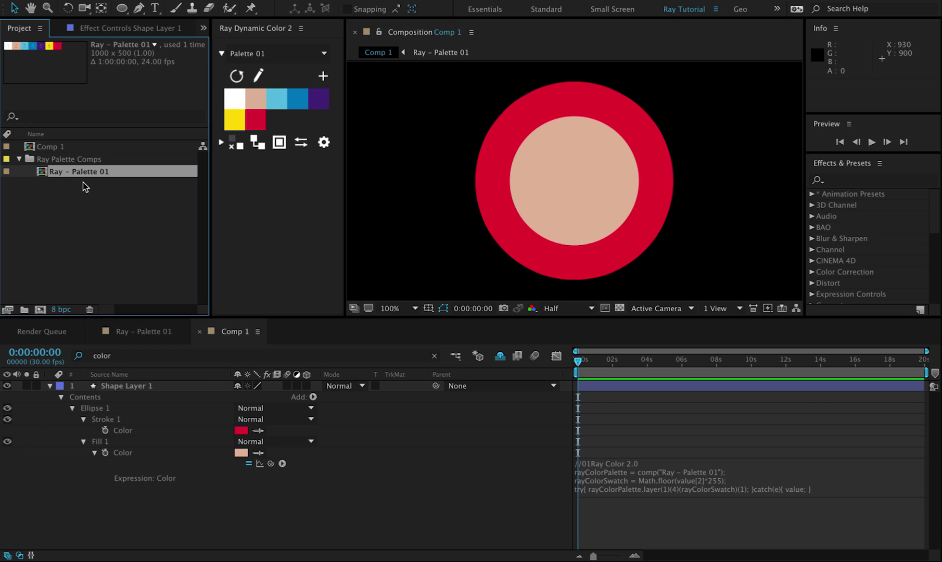
click(221, 142)
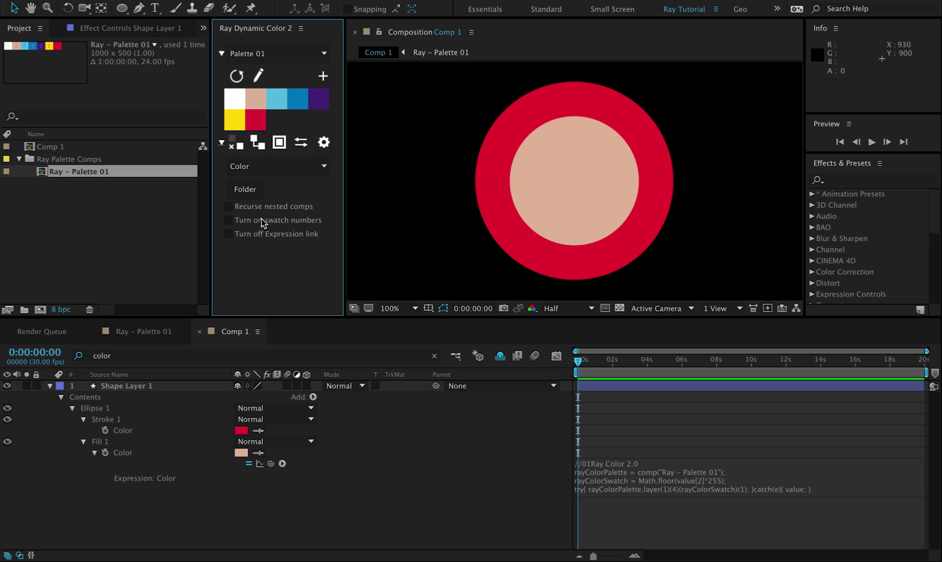
Turn off expression links and make the circle's stroke the palette blue as a plain colour
click(270, 235)
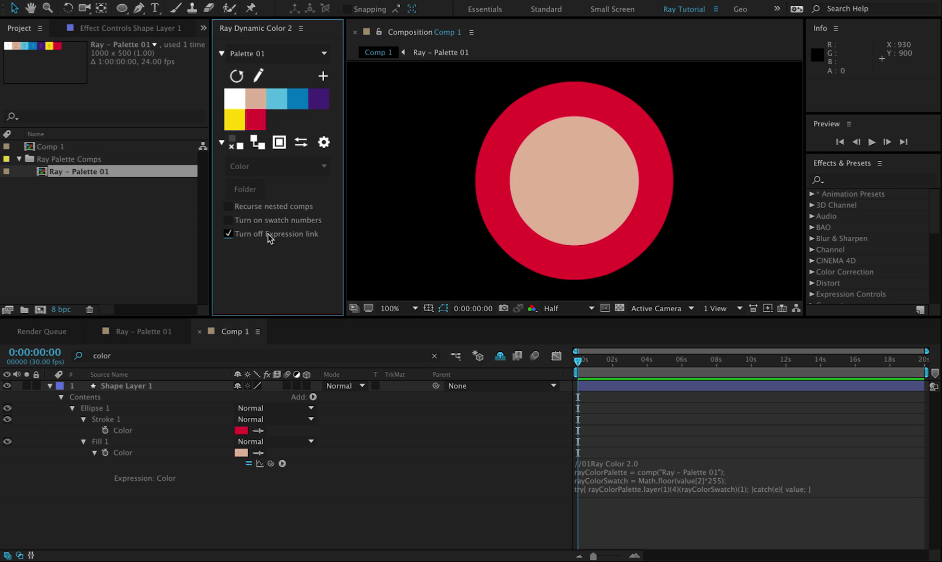
click(148, 431)
click(296, 105)
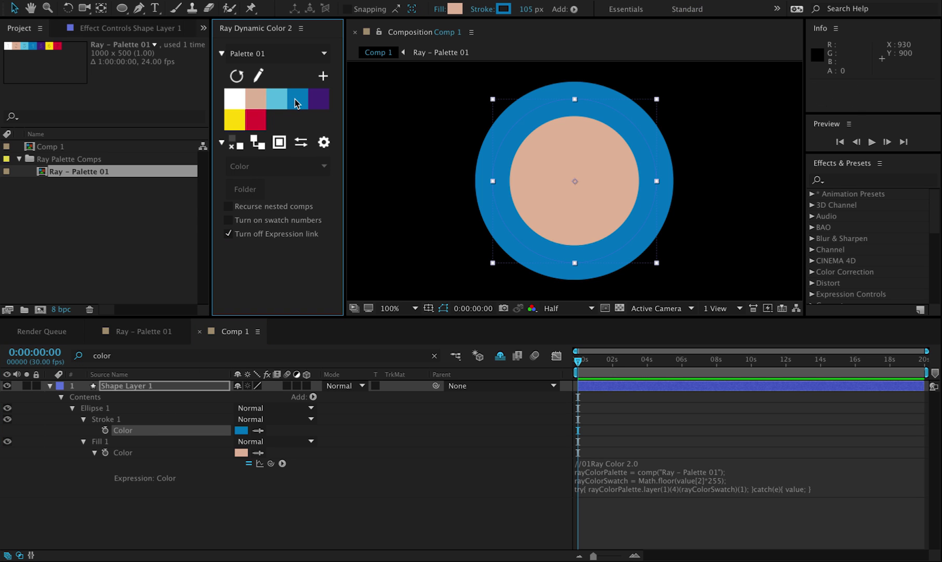
click(241, 430)
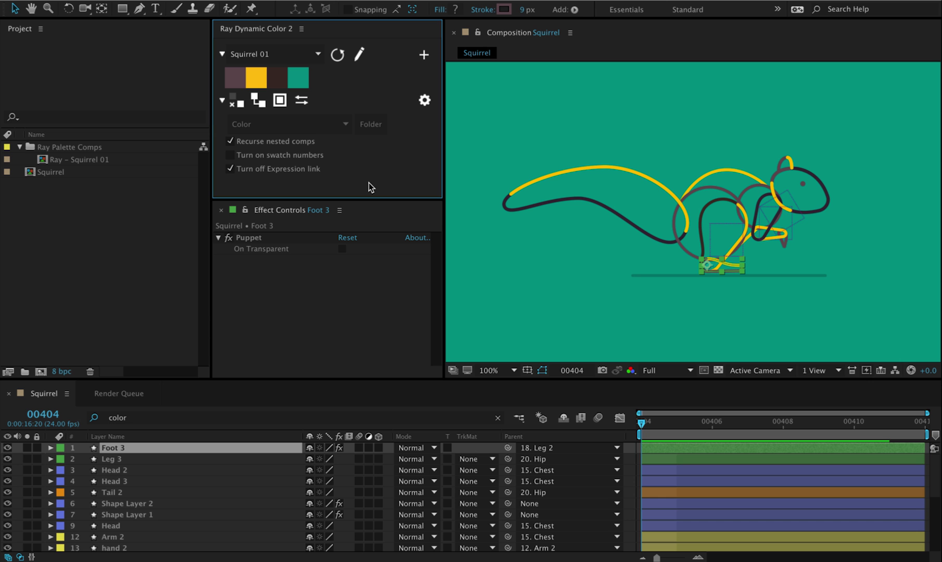
Deselect Foot 3, select the squirrel's tail, and turn expression linking back on
click(517, 244)
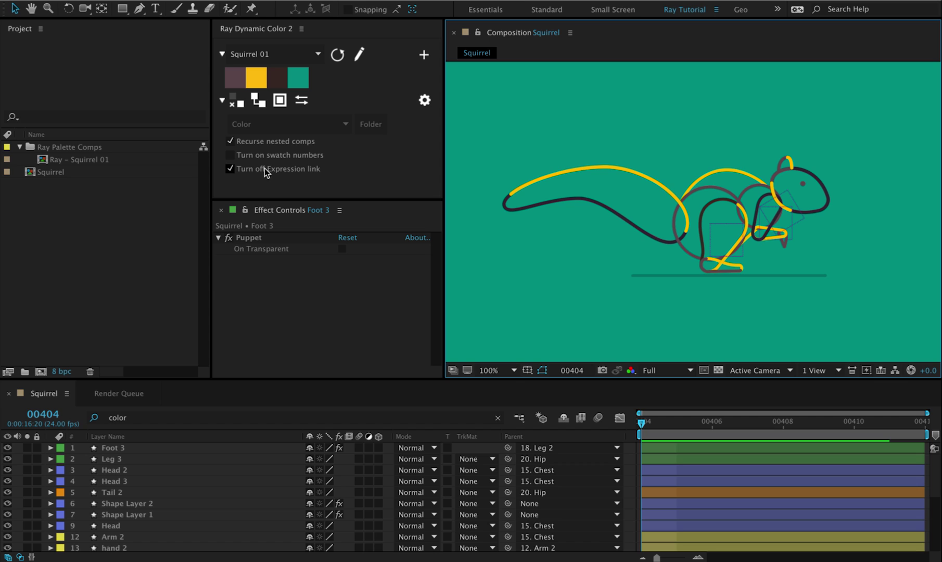
click(638, 177)
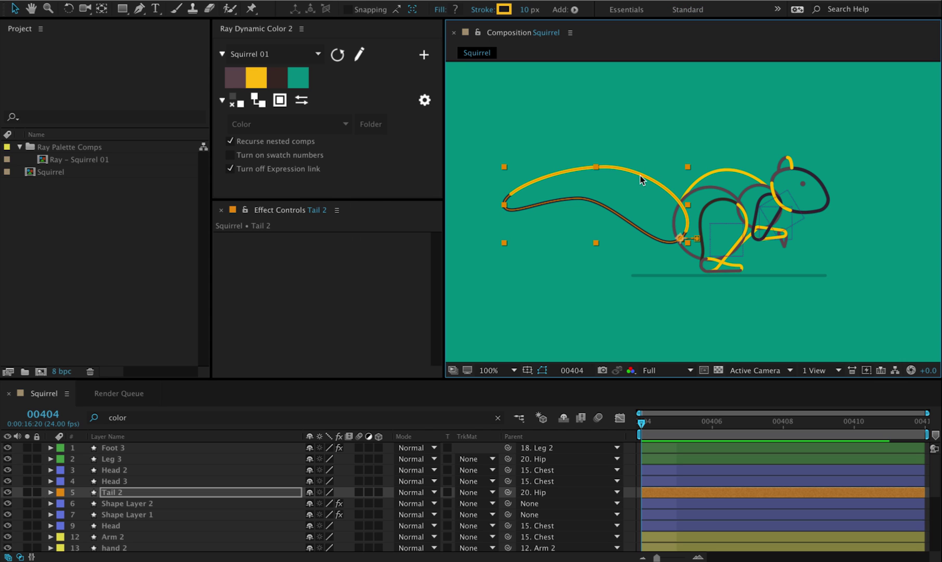
click(248, 170)
Create a palette named 'change' from Tail 2's yellow stroke colour, producing change 01
key(ctrl+f)
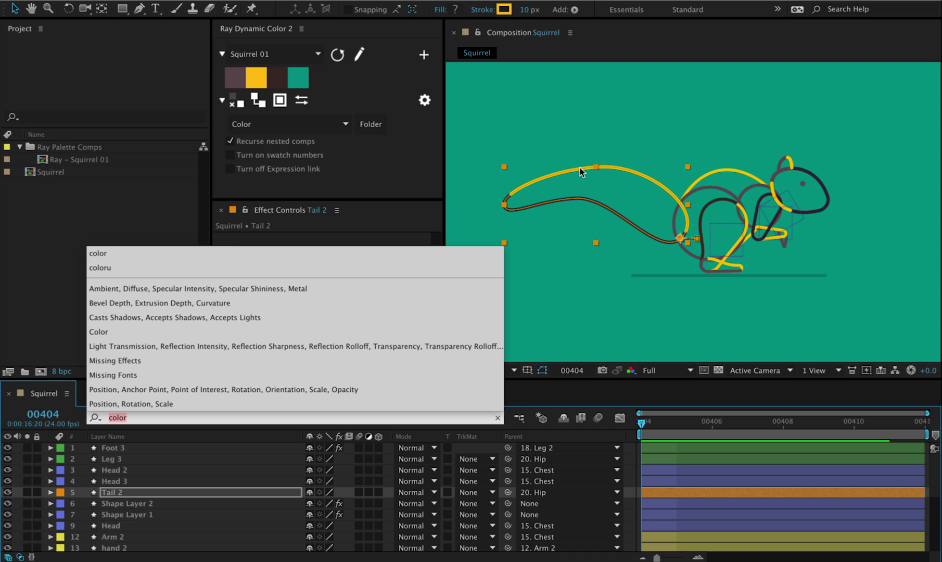
text(color)
click(142, 538)
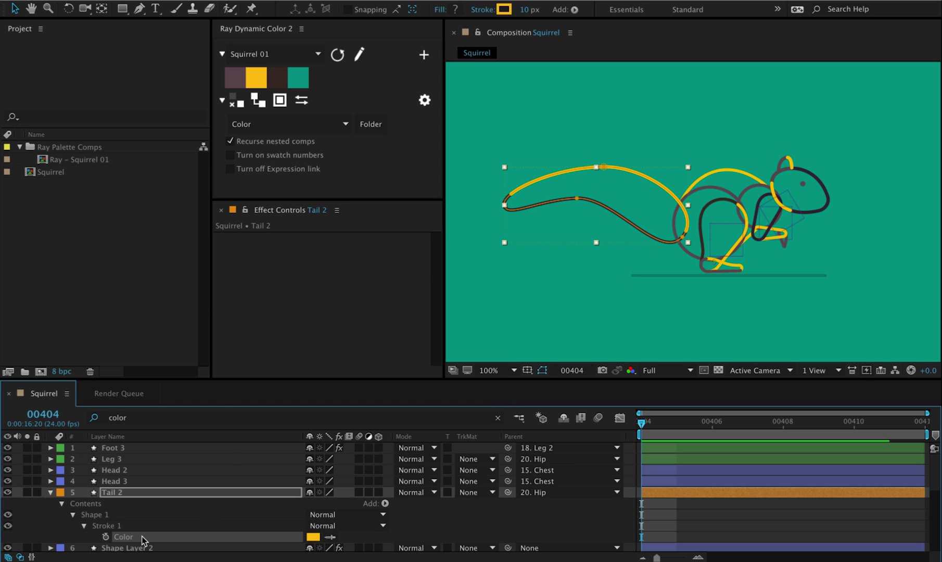
click(424, 54)
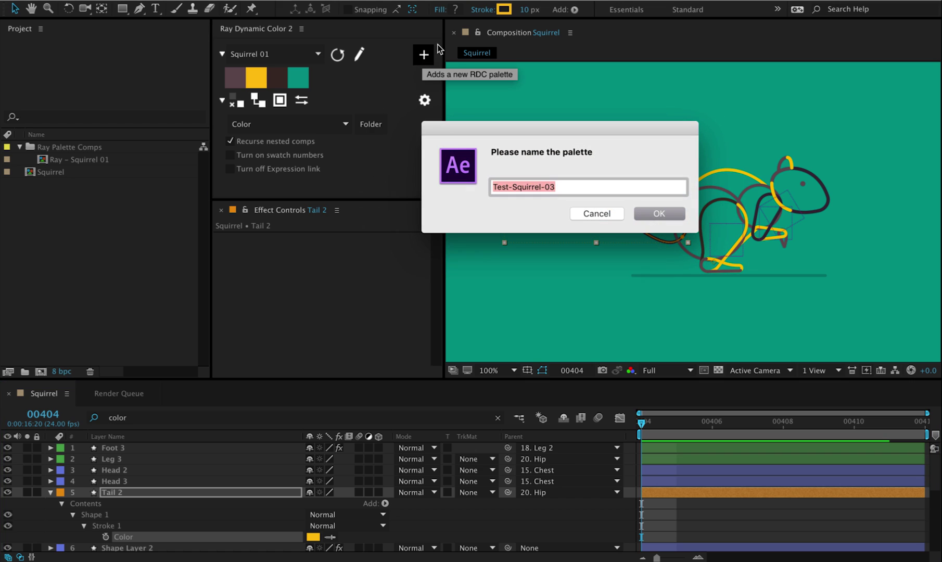
text(change)
key(Return)
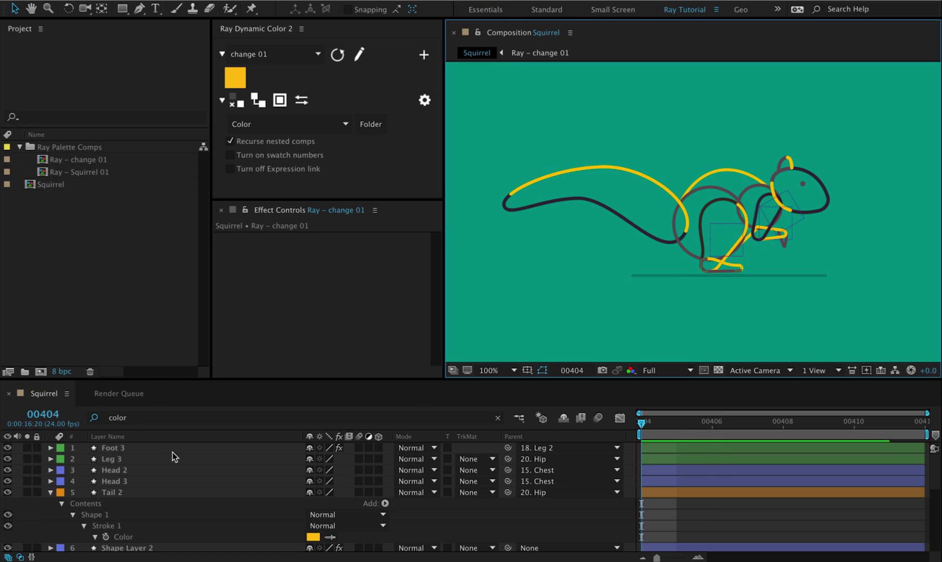
Link the Squirrel comp to change 01 and recolour its swatch to orange FF6C07
click(90, 183)
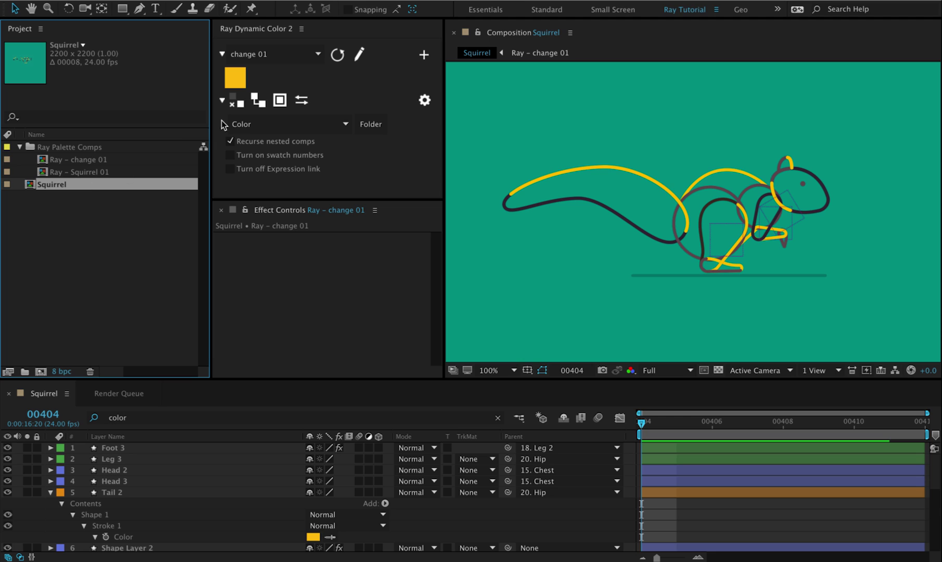
click(256, 102)
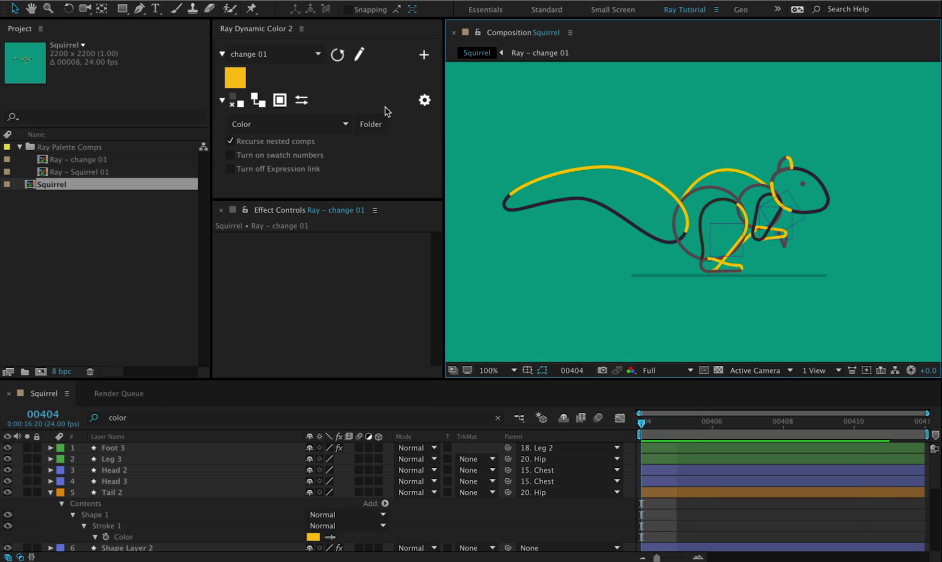
click(359, 55)
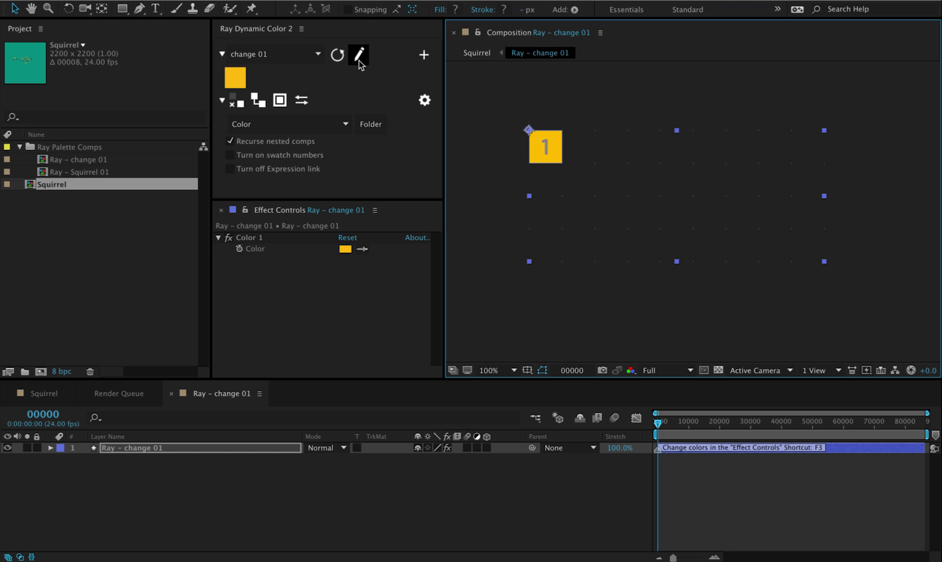
click(345, 249)
drag(547, 292, 544, 298)
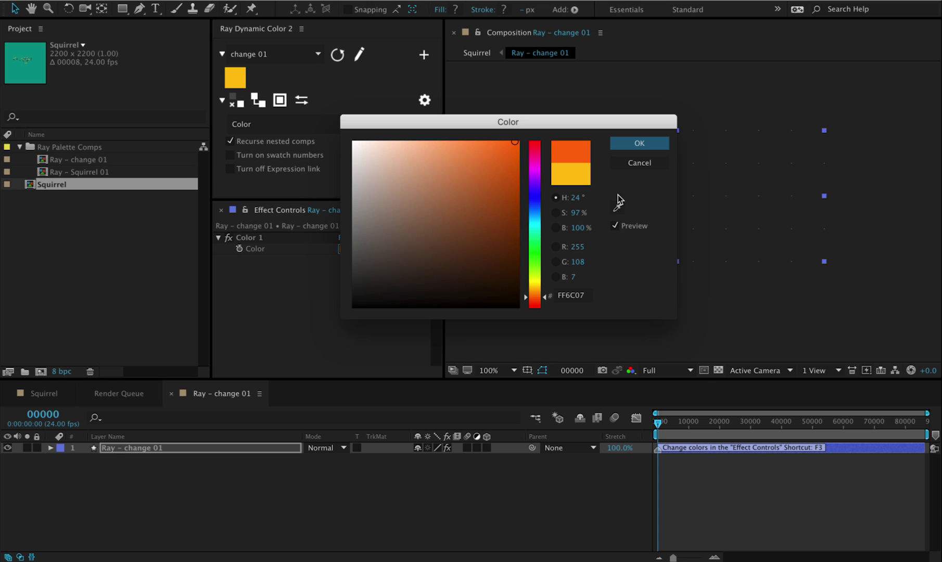
click(632, 145)
click(535, 417)
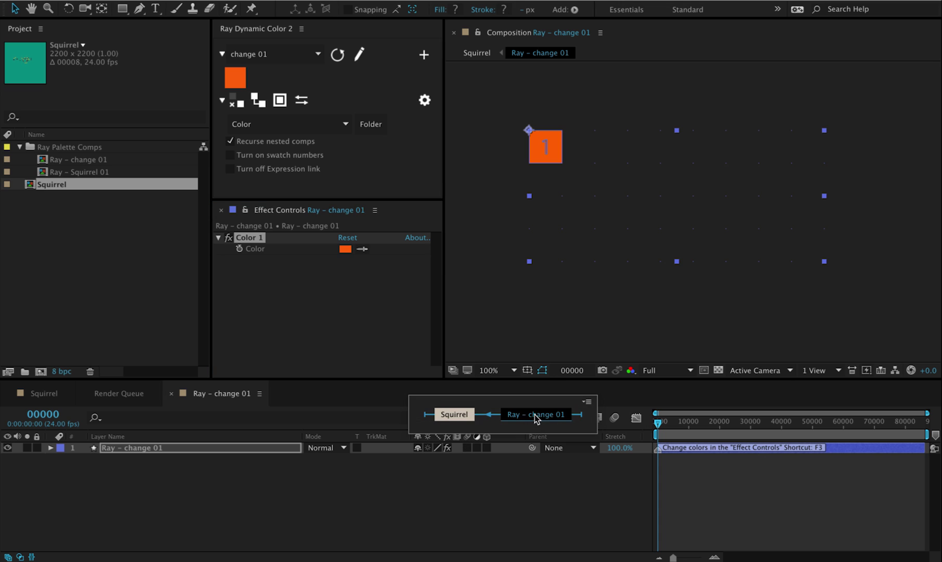
click(461, 413)
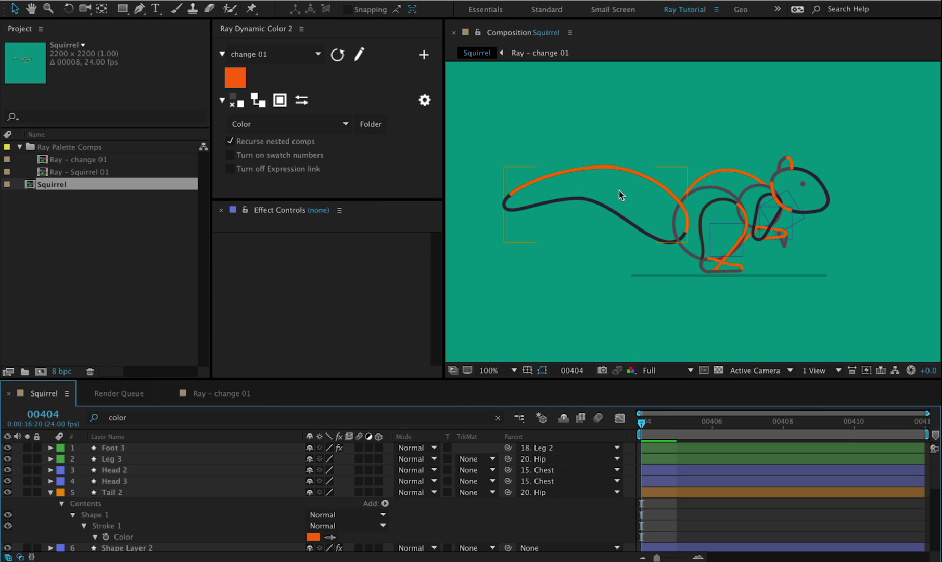
Bake the Squirrel comp's palette-linked colours into fixed keyframe values
click(236, 100)
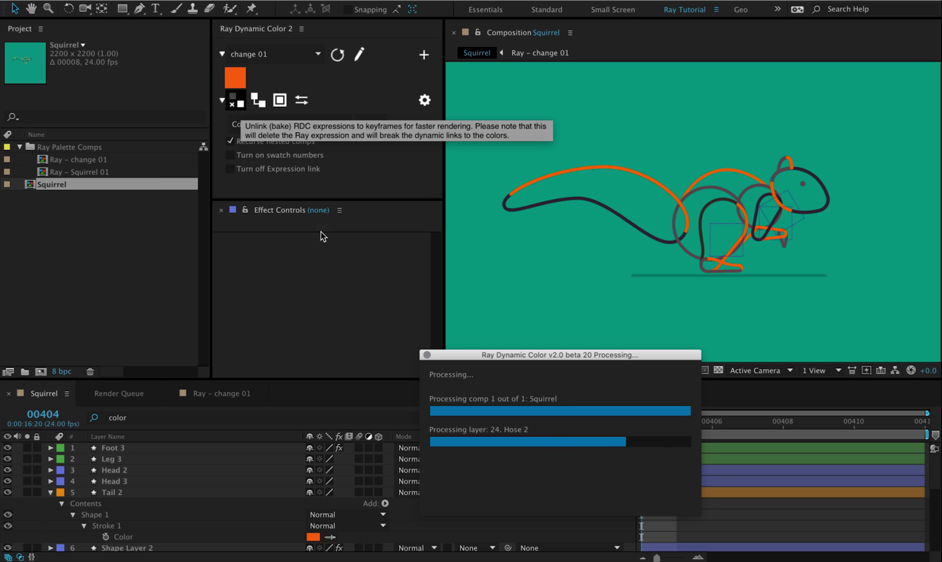
Switch to the Squirrel 01 palette and add the tail's orange stroke as a fifth swatch
click(270, 168)
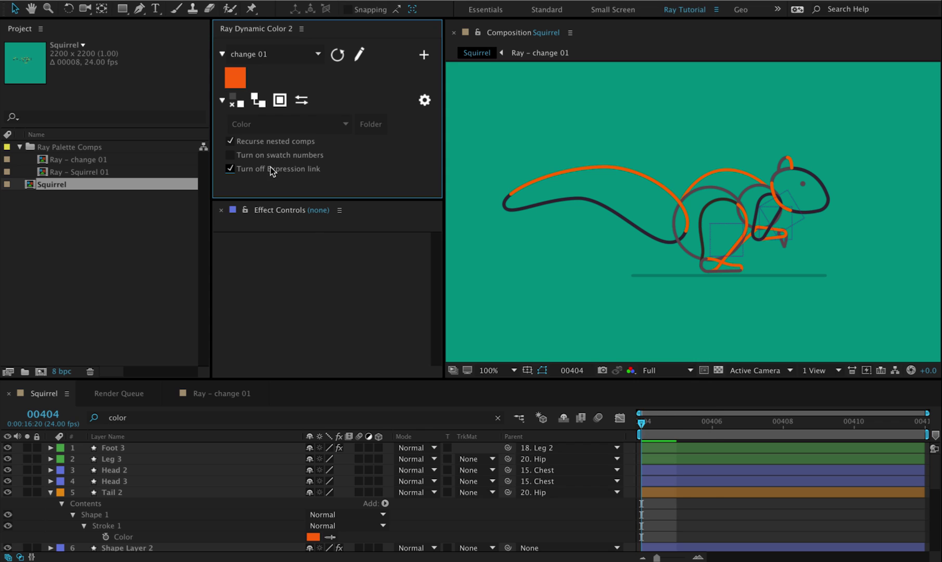
click(283, 54)
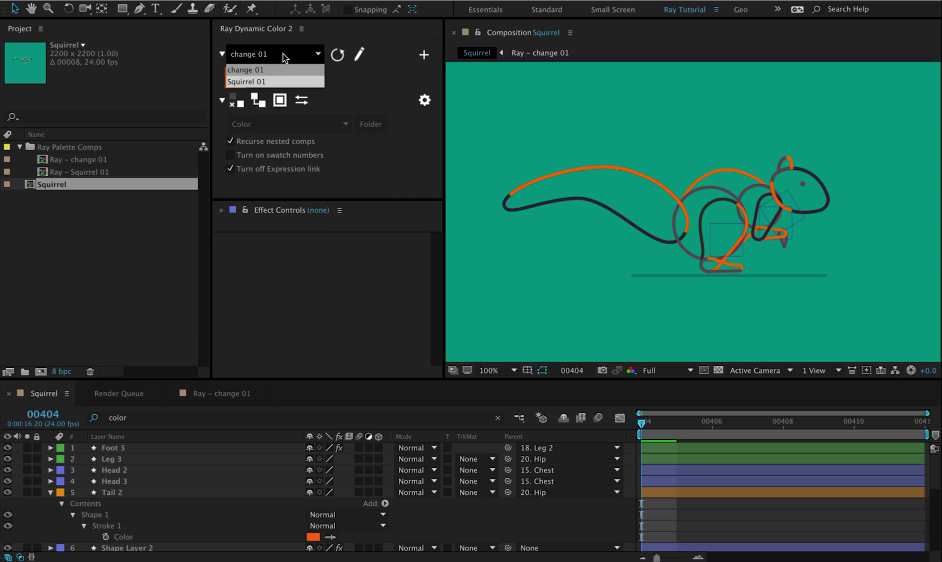
click(284, 81)
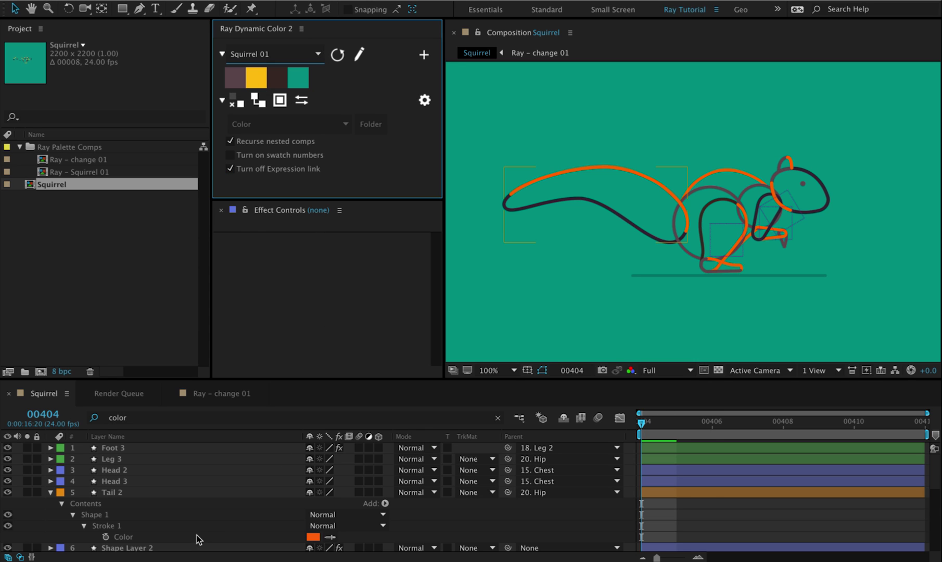
click(177, 537)
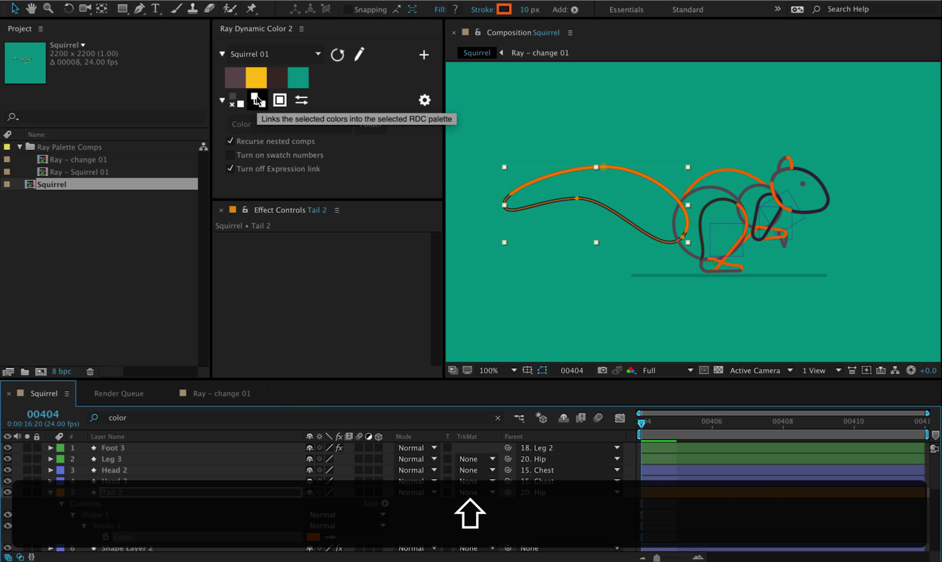
shift+click(257, 100)
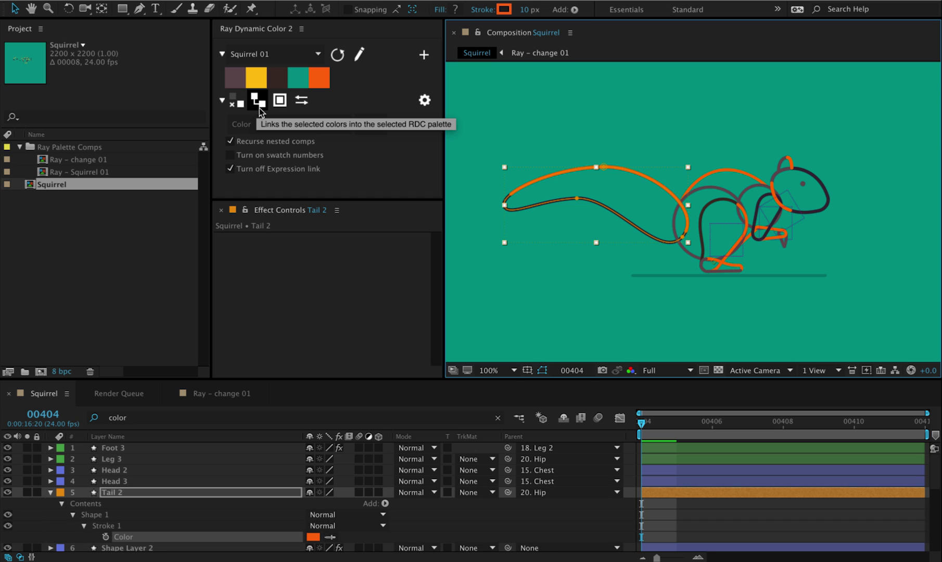
In the Squirrel 01 palette comp, drag Color 5 (orange) between Color 2 and Color 3, then refresh the swatches
click(358, 53)
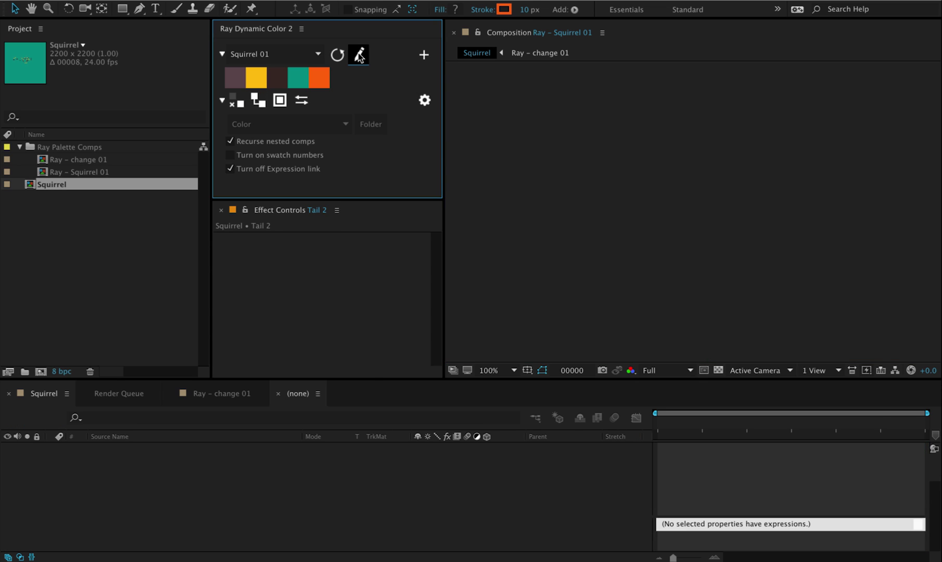
drag(260, 326, 261, 281)
click(337, 55)
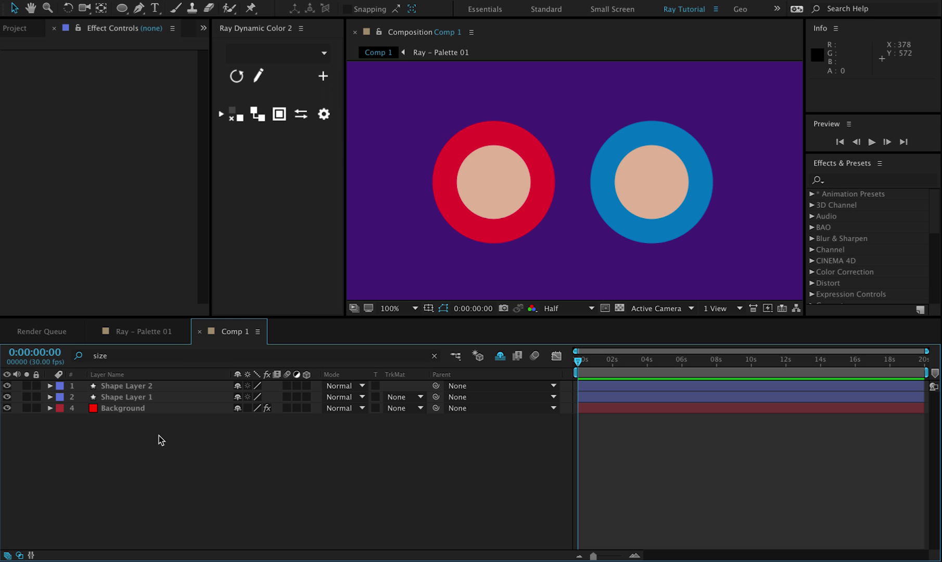
Select all three layers and save their four colours as a new palette named 'colors 01'
drag(157, 437, 125, 373)
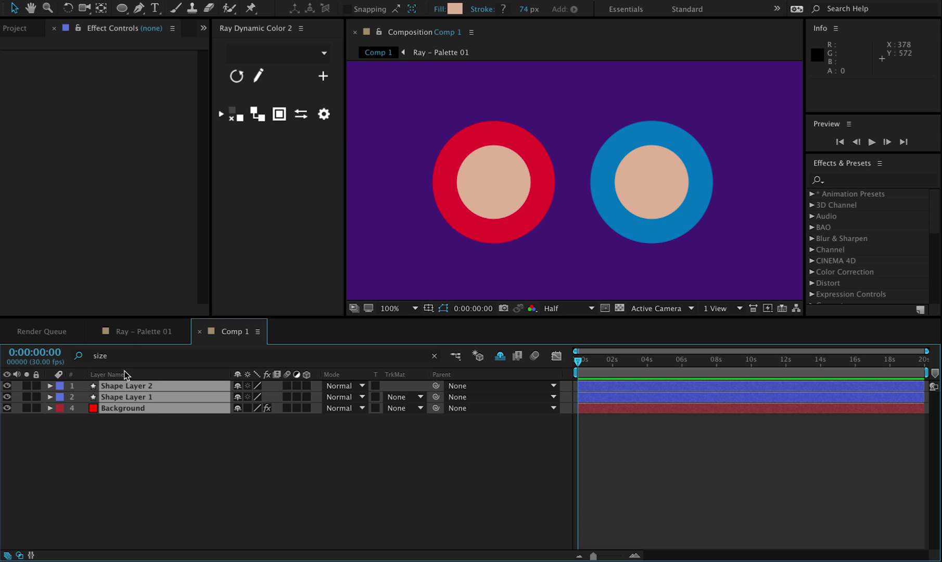
click(323, 77)
text(colors 01)
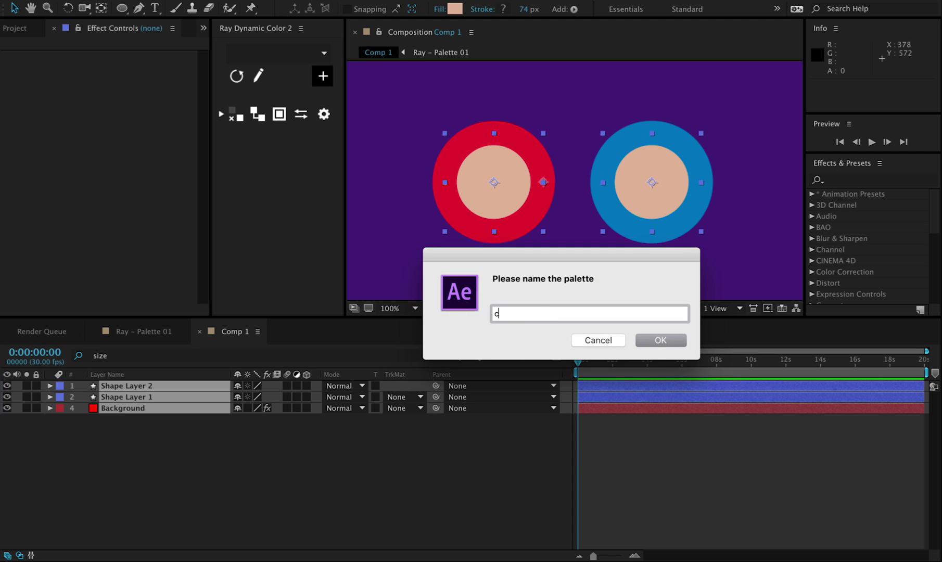
key(Return)
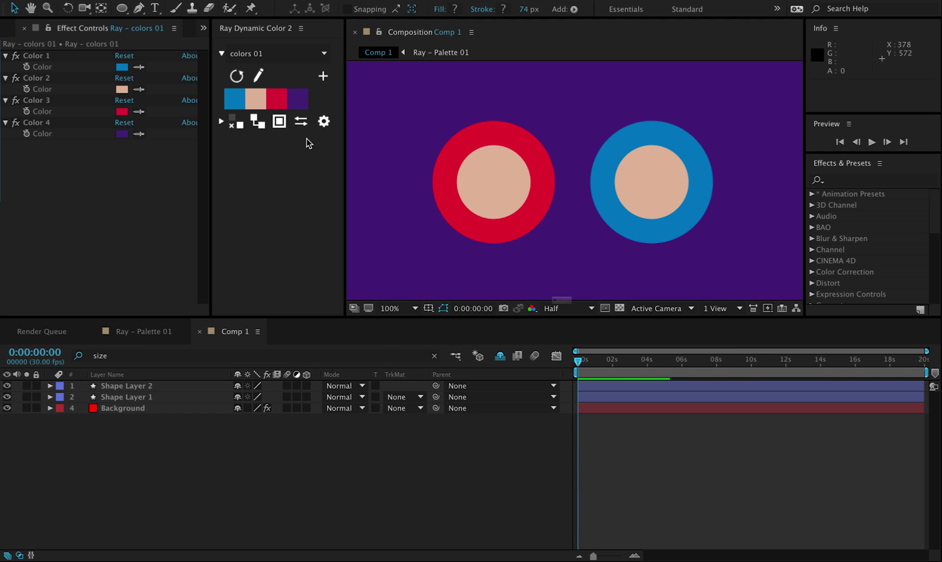
alt+click(319, 81)
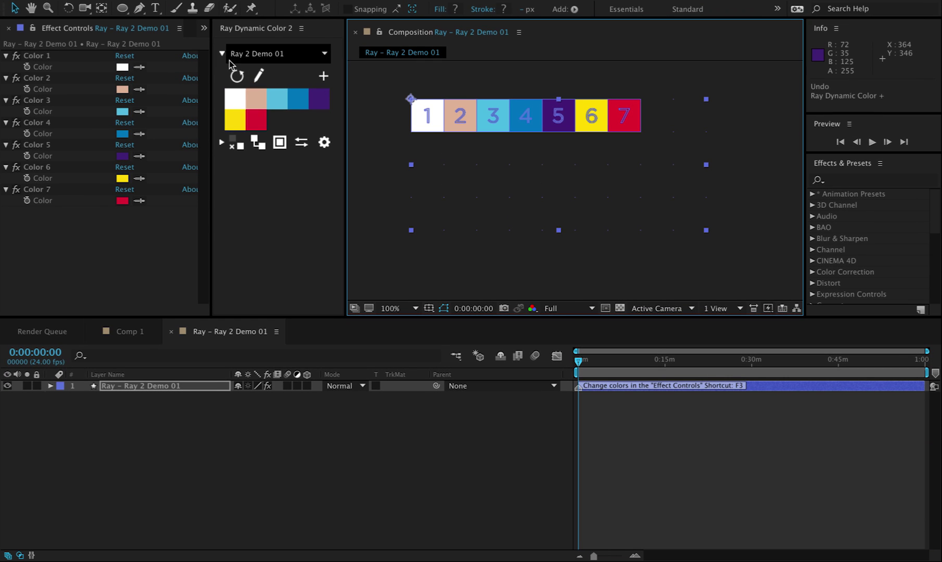
Generate the Ray 2 Demo 01 palette comp with seven numbered colour swatches
mouse_move(522, 24)
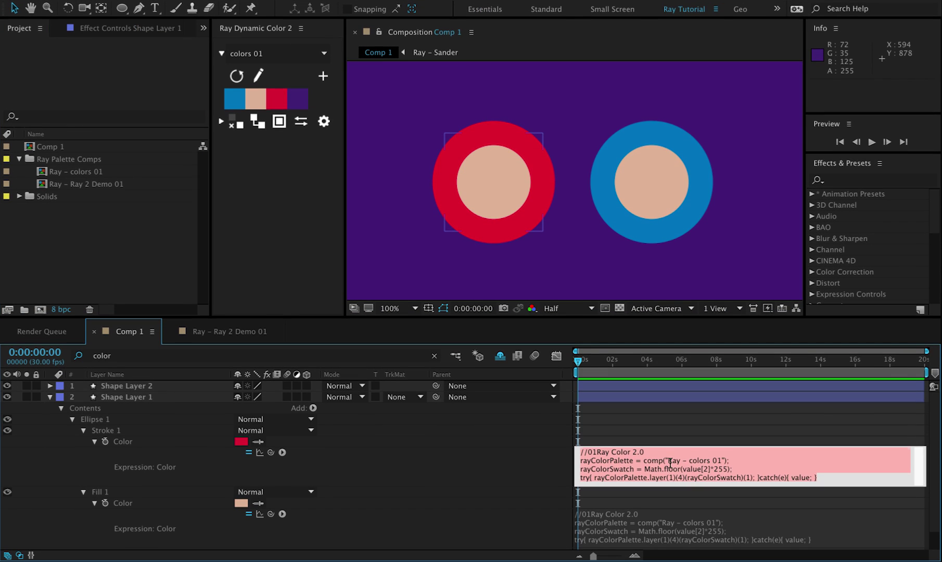
Check the palette name in the stroke expression, then rename the Ray - colors 01 comp to Ray - Rename
double_click(673, 461)
shift+click(721, 460)
click(515, 465)
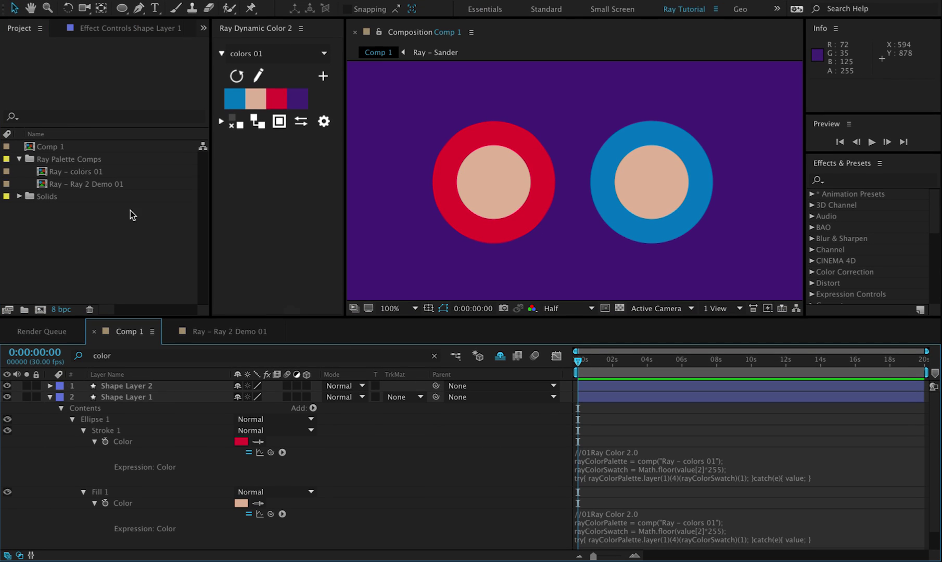
click(79, 174)
key(Return)
key(Right)
key(shift+alt+Left)
key(shift+alt+Left)
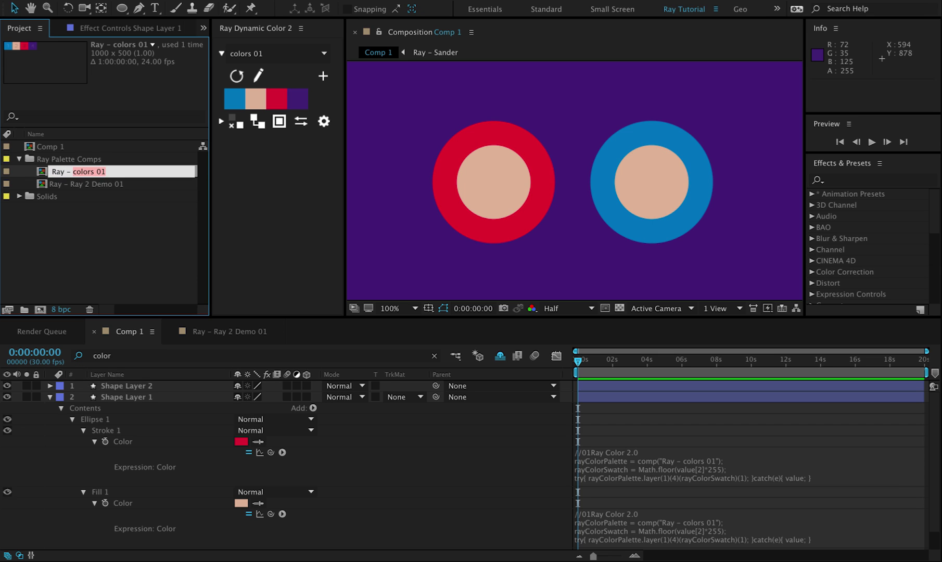
text(Rename)
key(Return)
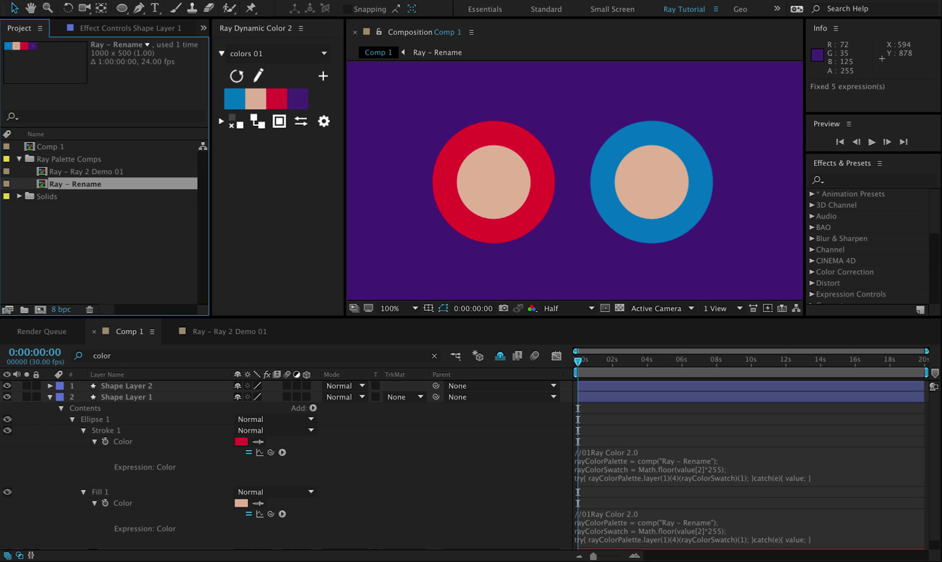
Confirm the stroke colour expression now references Ray - Rename
click(659, 462)
drag(668, 461, 717, 461)
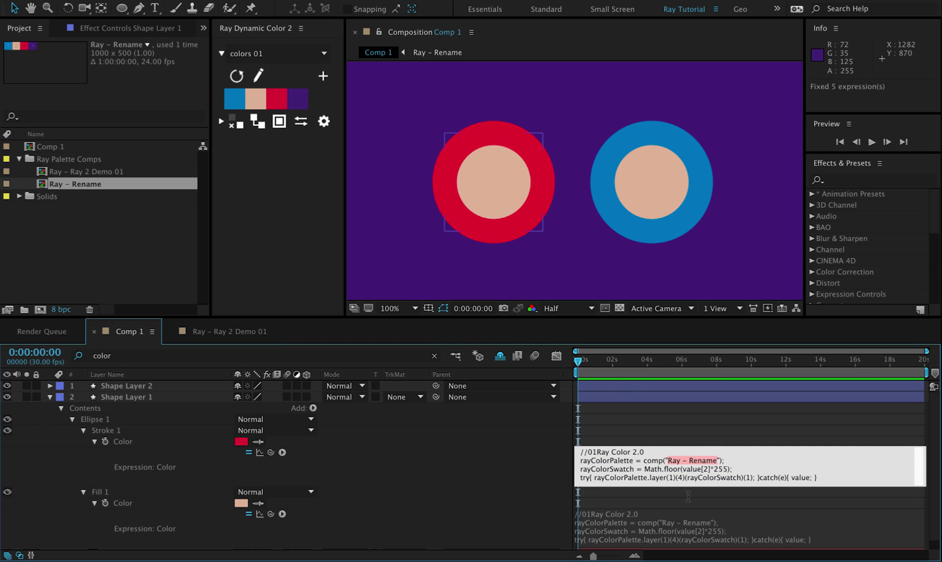
click(513, 478)
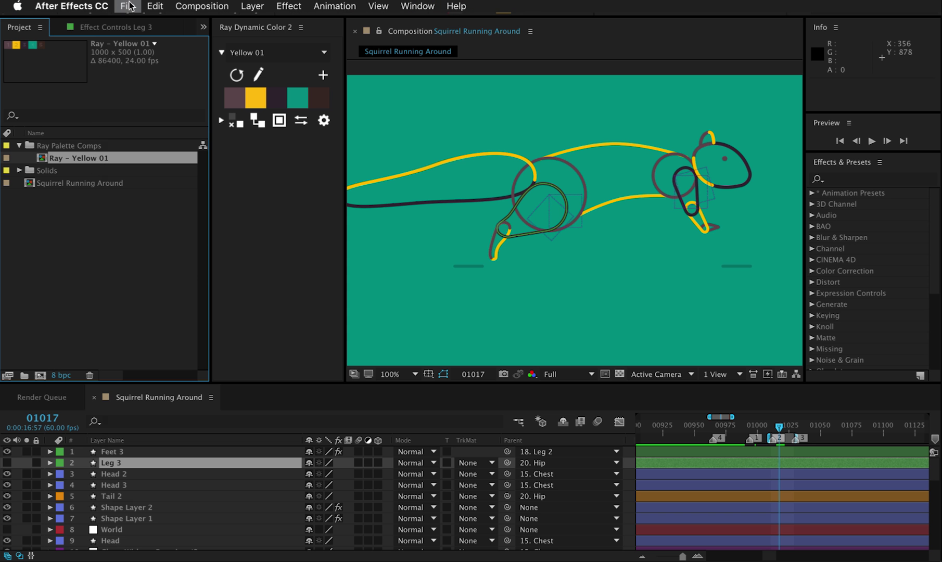
Reduce the project to the Ray - Yellow 01 palette comp and save it as 'colors'
click(128, 7)
mouse_move(286, 328)
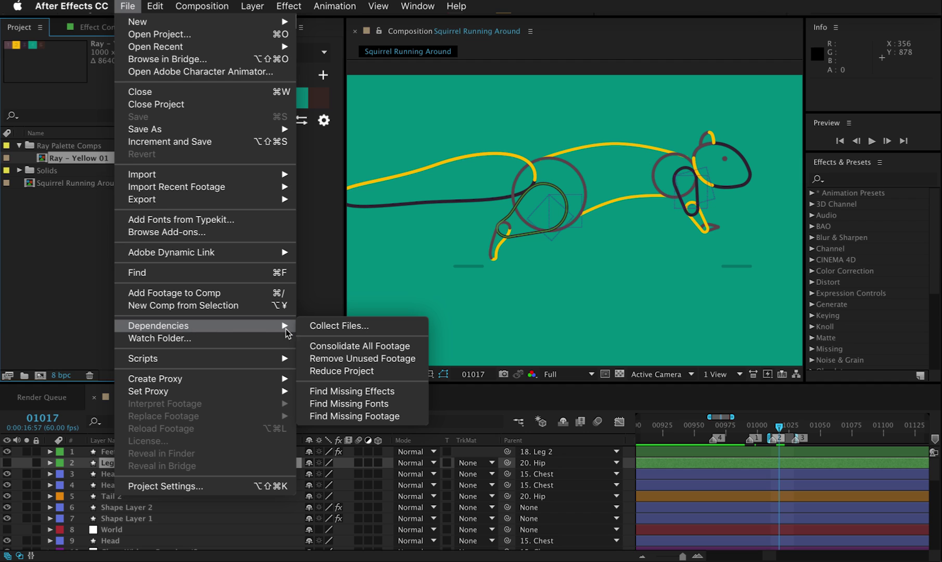
click(329, 372)
key(cmd+shift+s)
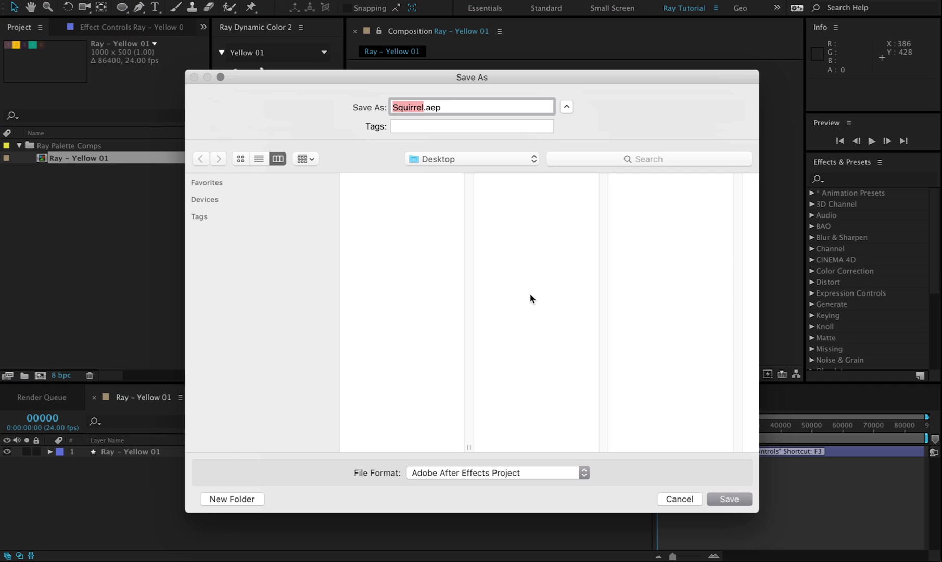
text(colors)
key(Return)
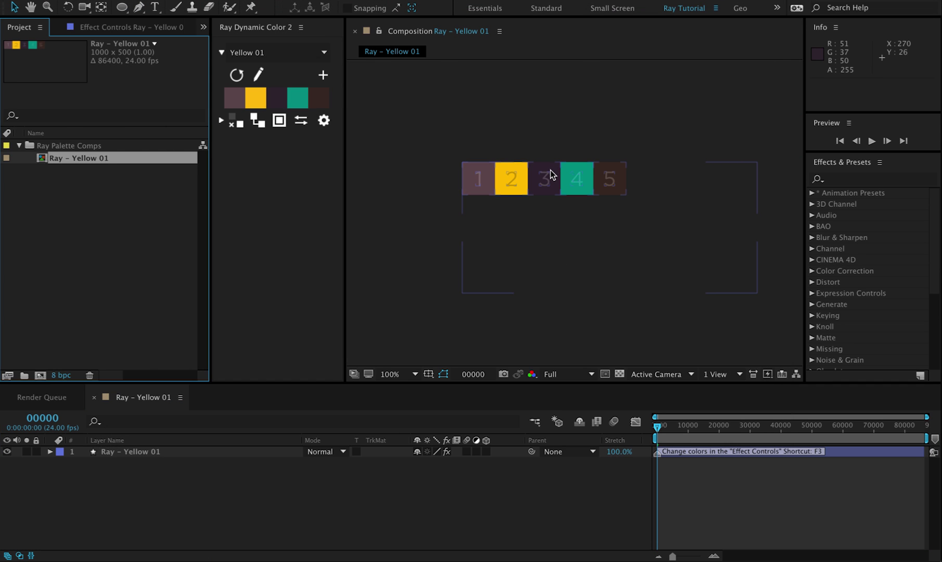
key(F3)
Save Color 1–5 as an animation preset named Squirrel in the Presets/Colors folder
click(33, 56)
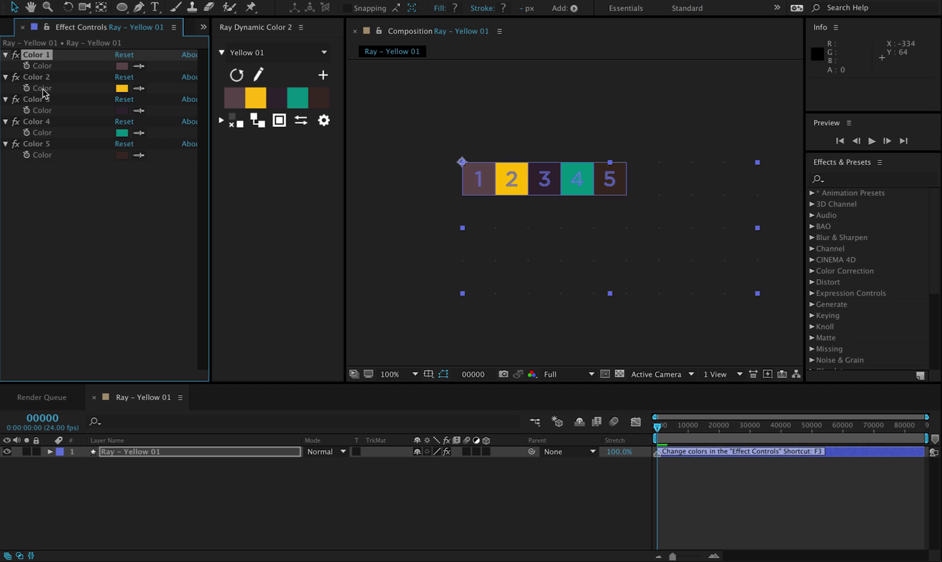
shift+click(50, 146)
click(920, 375)
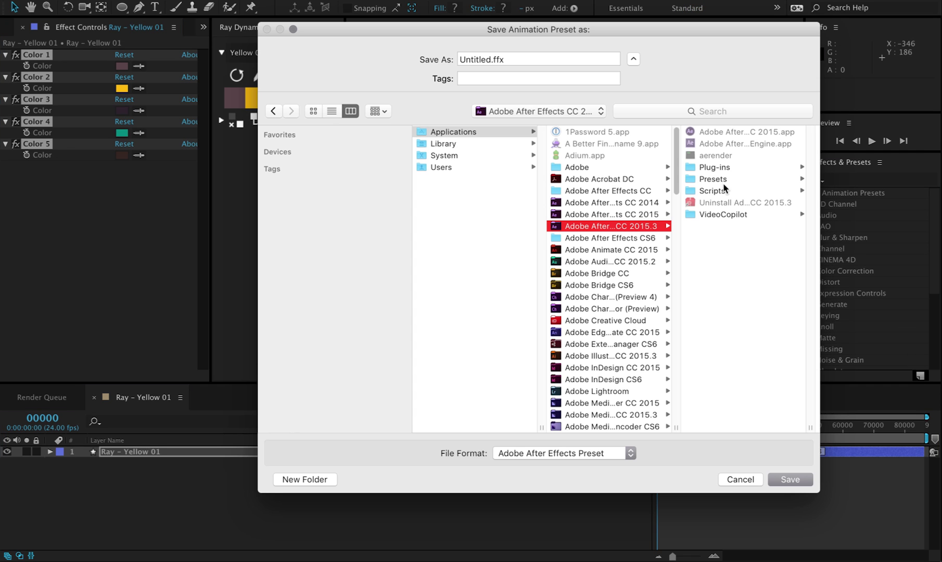
click(723, 179)
click(726, 155)
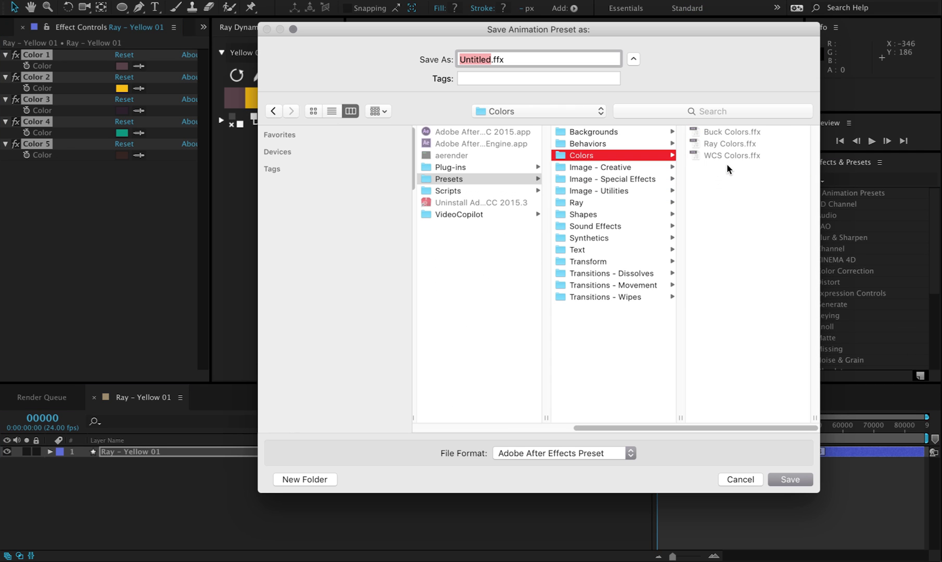
text(Squirrel)
key(Return)
Test the Squirrel preset: delete the five colour effects, reapply the preset and refresh the palette
click(167, 193)
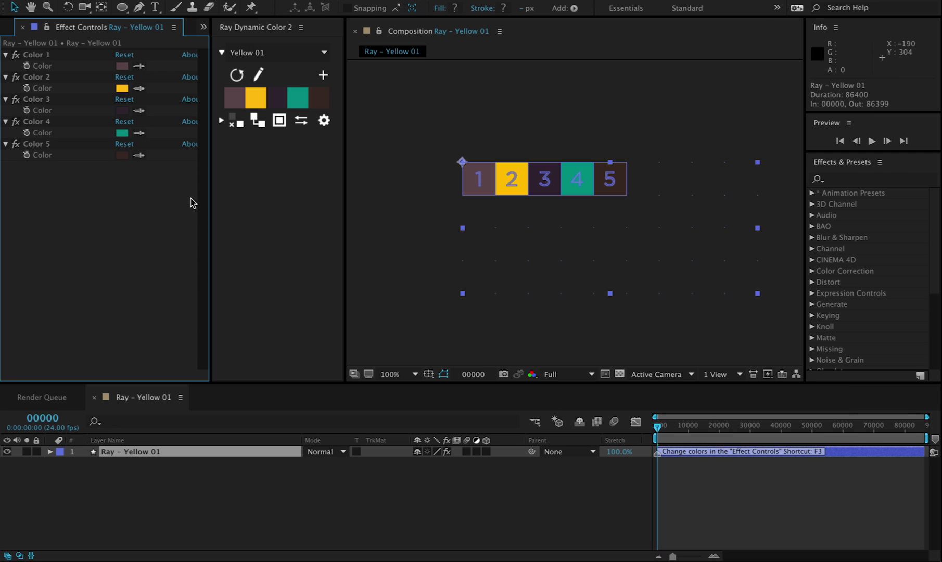
click(46, 144)
key(ctrl+a)
key(Delete)
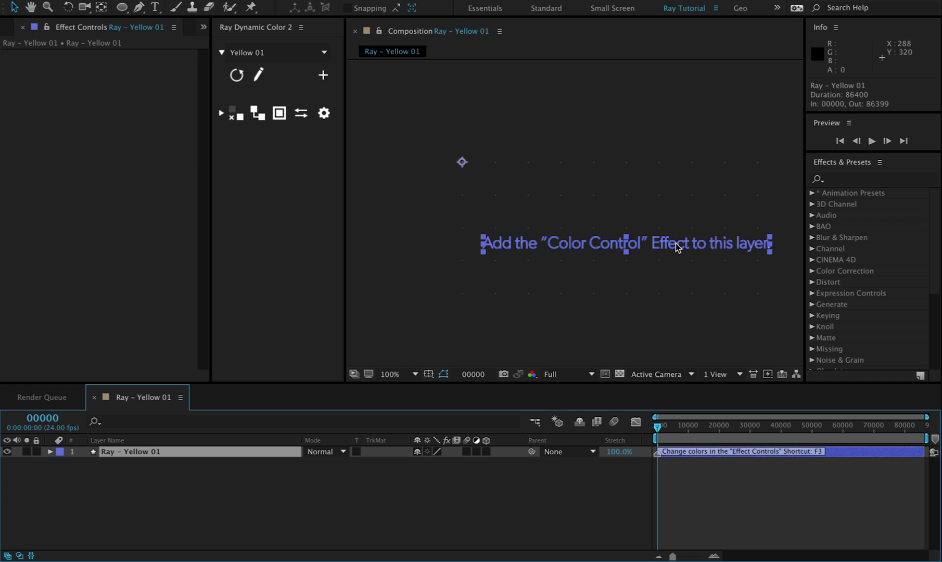
click(811, 192)
click(822, 226)
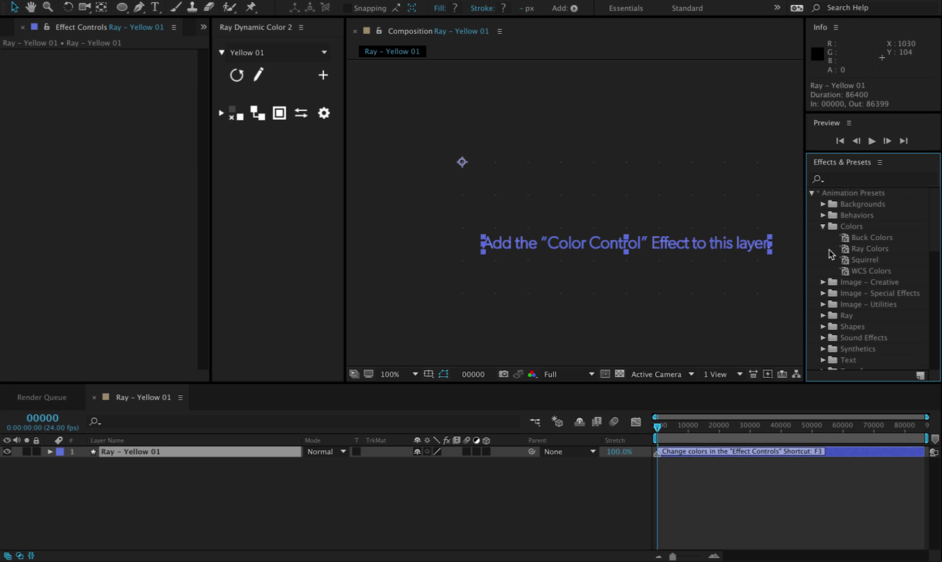
double_click(844, 261)
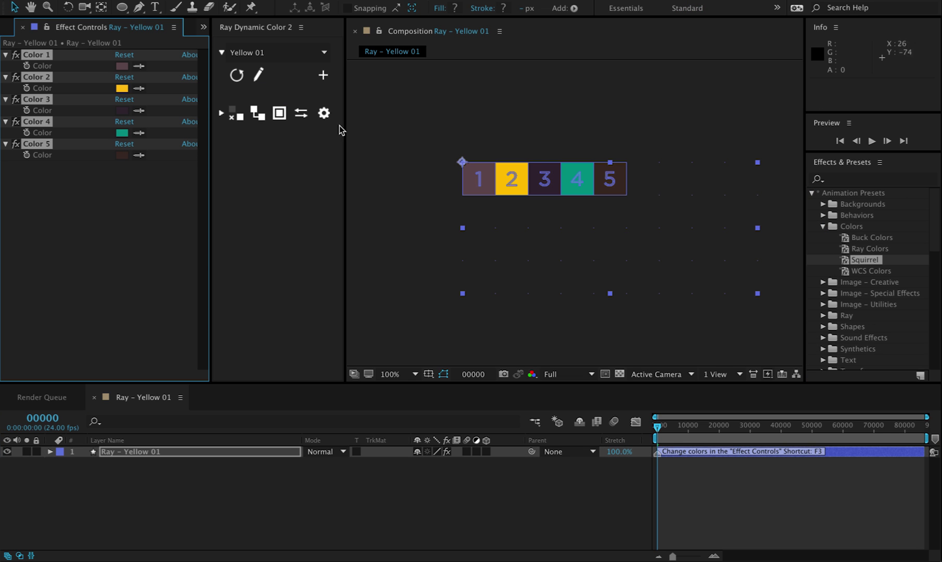
click(237, 74)
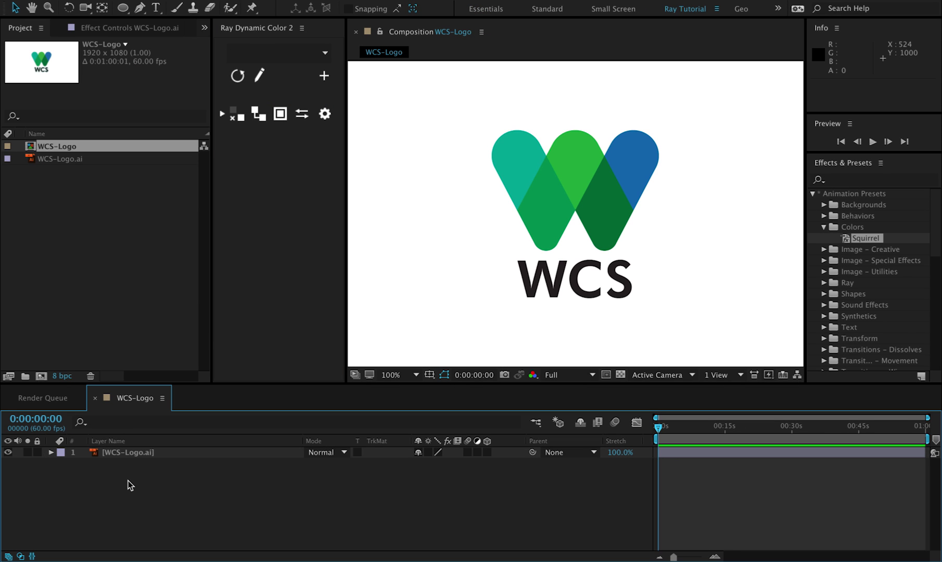
Convert the WCS-Logo.ai layer into WCS-Logo Outlines shapes and start a new palette for them
click(133, 451)
right_click(135, 451)
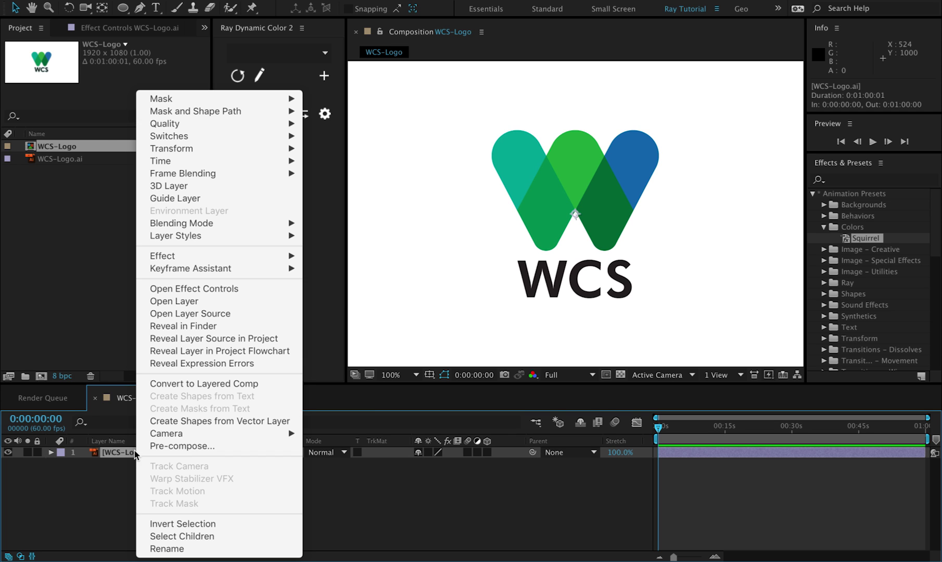
click(159, 425)
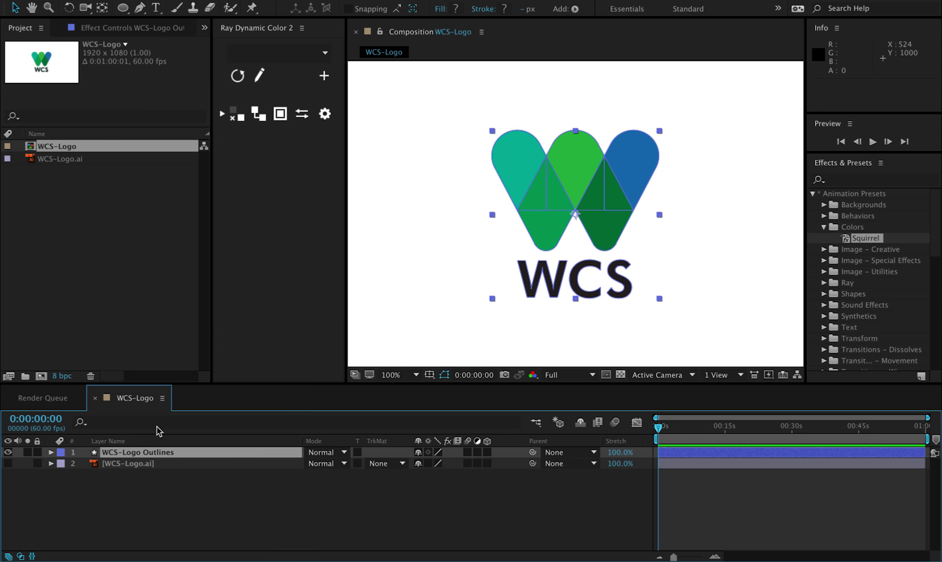
click(323, 76)
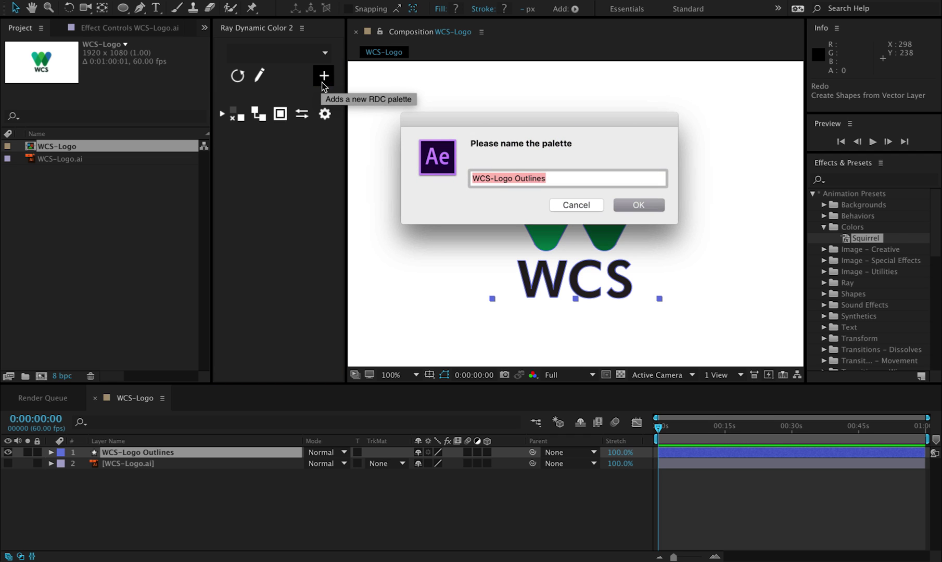